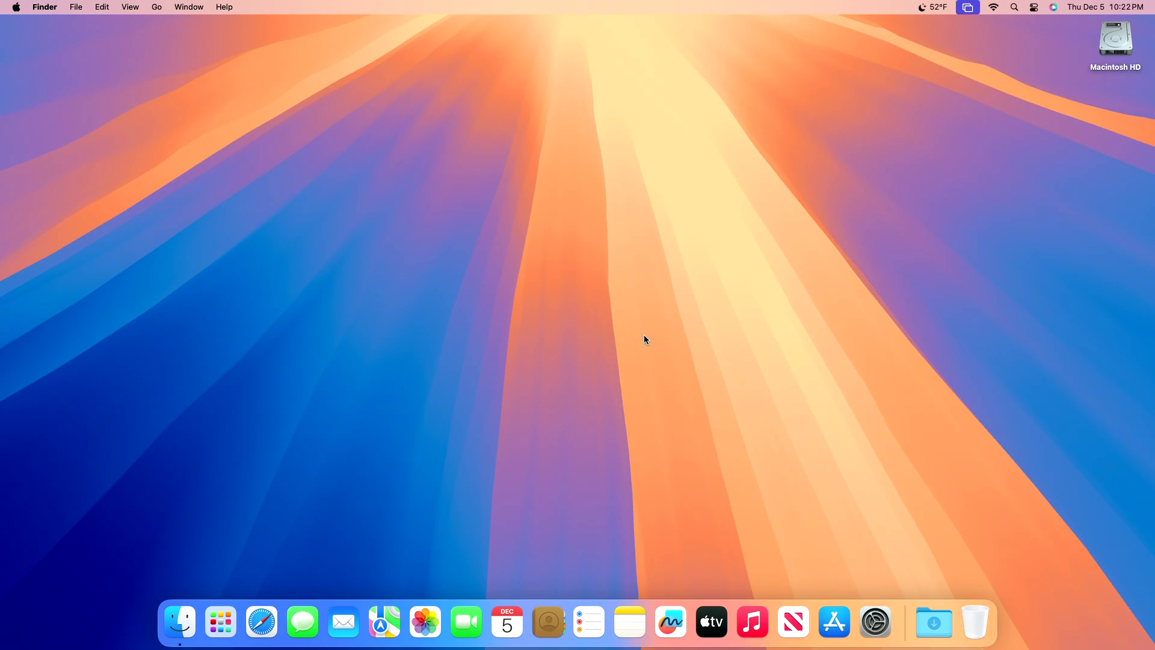
# Step: Open System Settings from its Dock icon
pyautogui.click(874, 624)
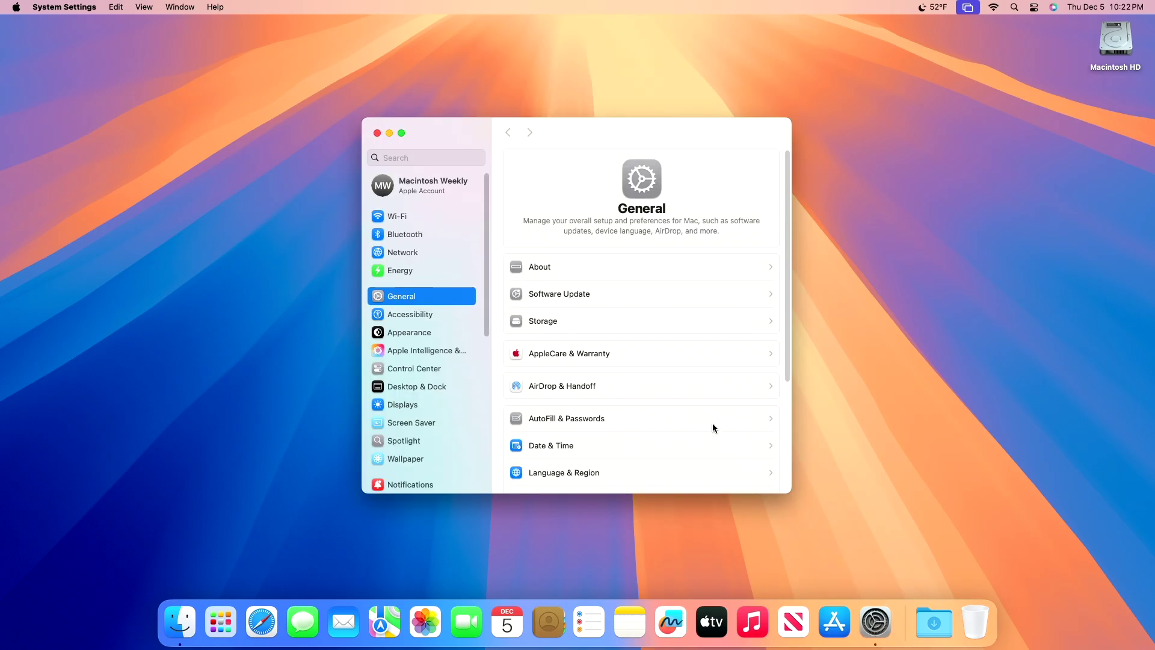
# Step: Check Software Update and open the macOS Sequoia 15.2 update details
pyautogui.click(608, 284)
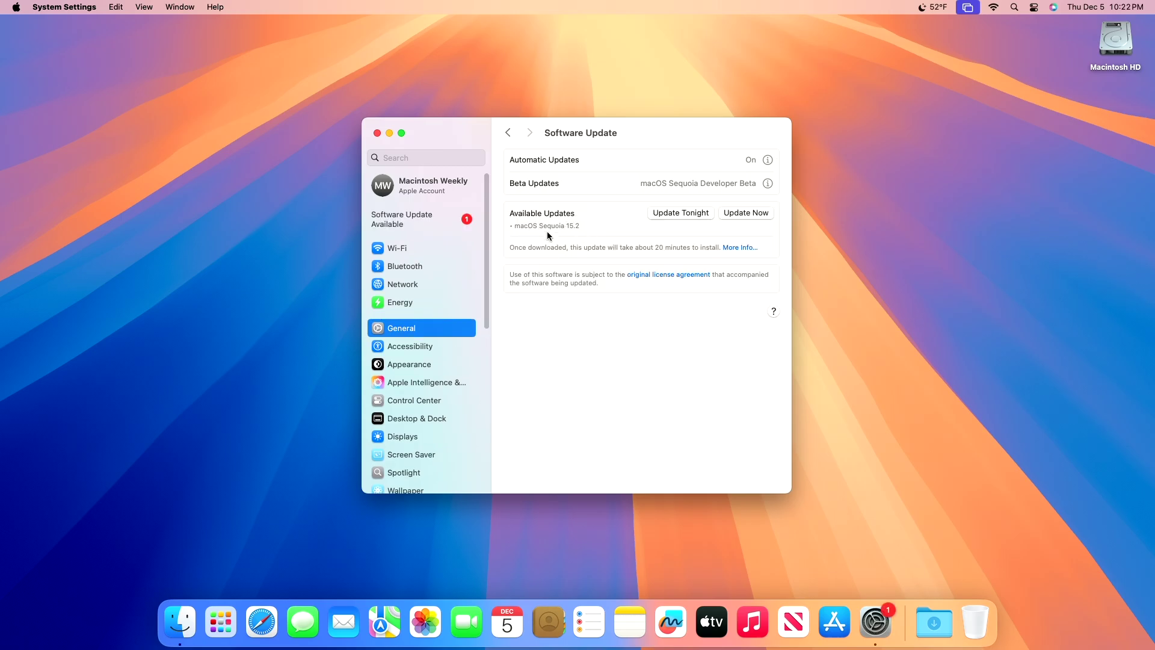
pyautogui.click(734, 247)
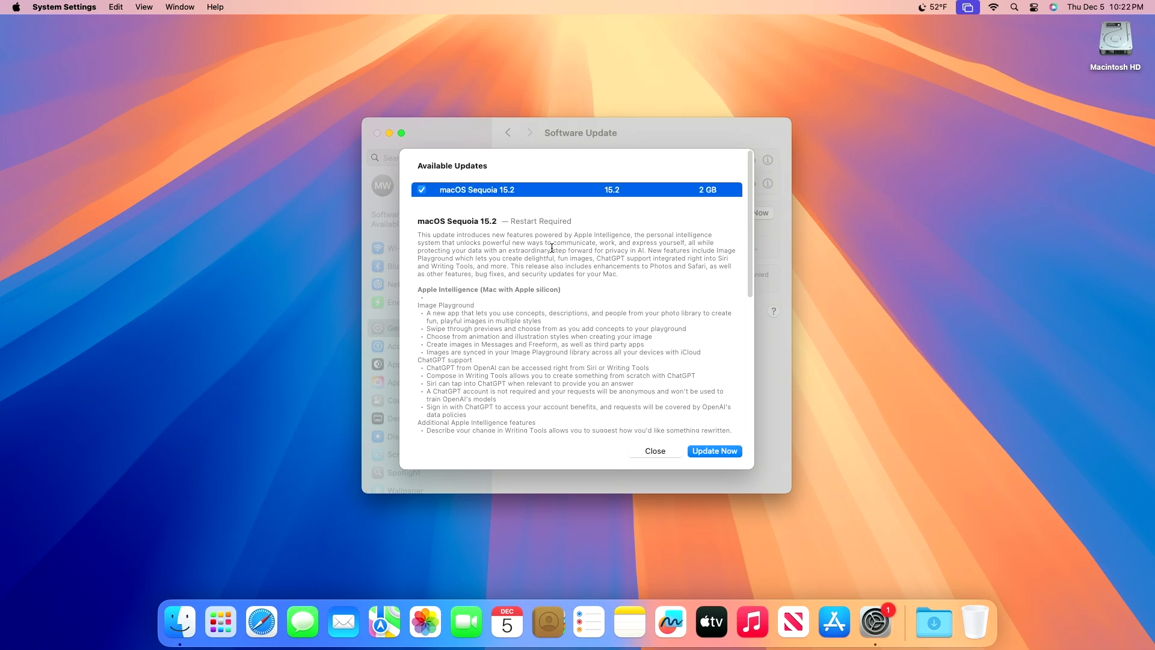
# Step: Start the macOS Sequoia 15.2 update, accept the license, and authorize it with the admin password
pyautogui.scroll(-15, 637, 256)
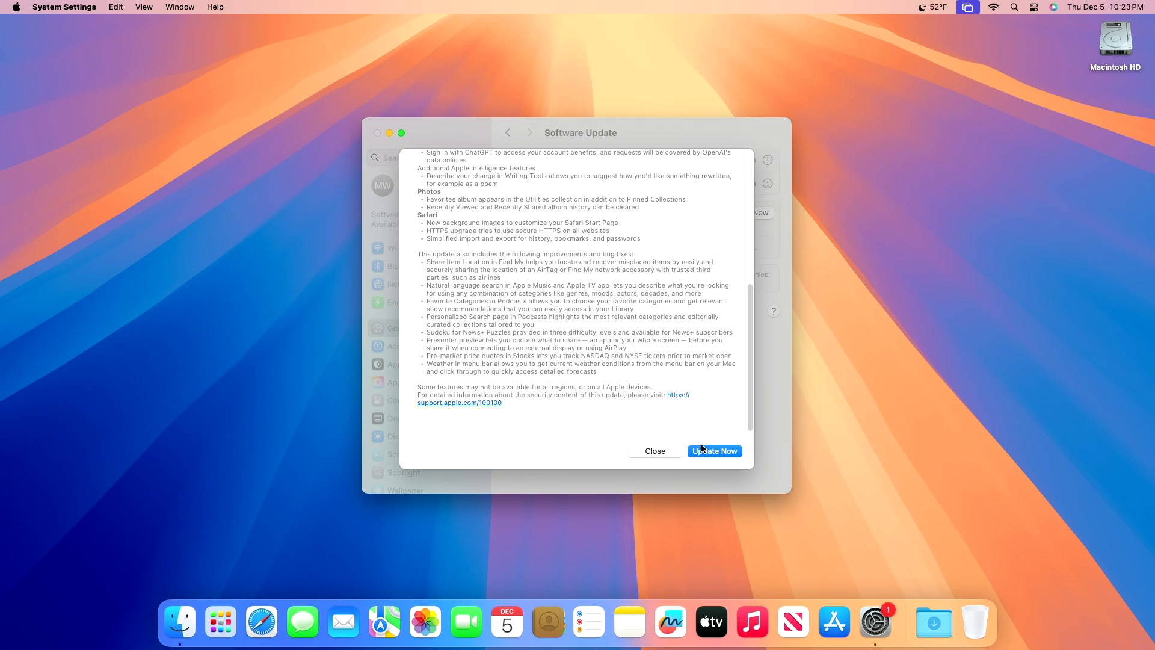
pyautogui.click(721, 452)
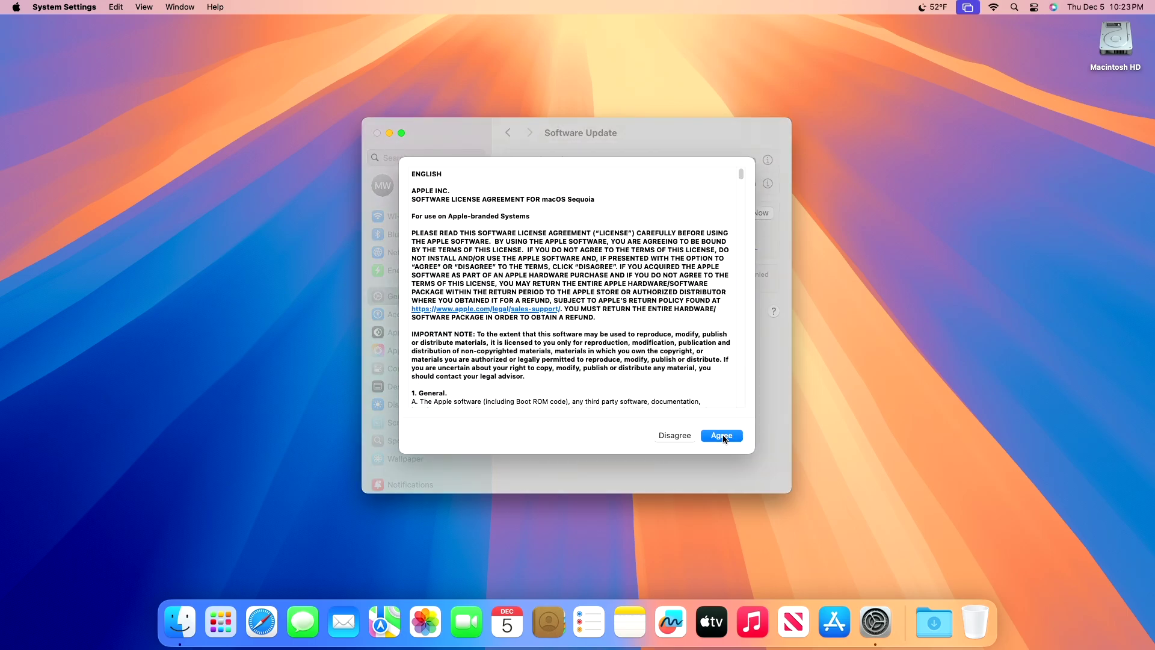
pyautogui.click(727, 436)
pyautogui.write('****')
pyautogui.press('Return')
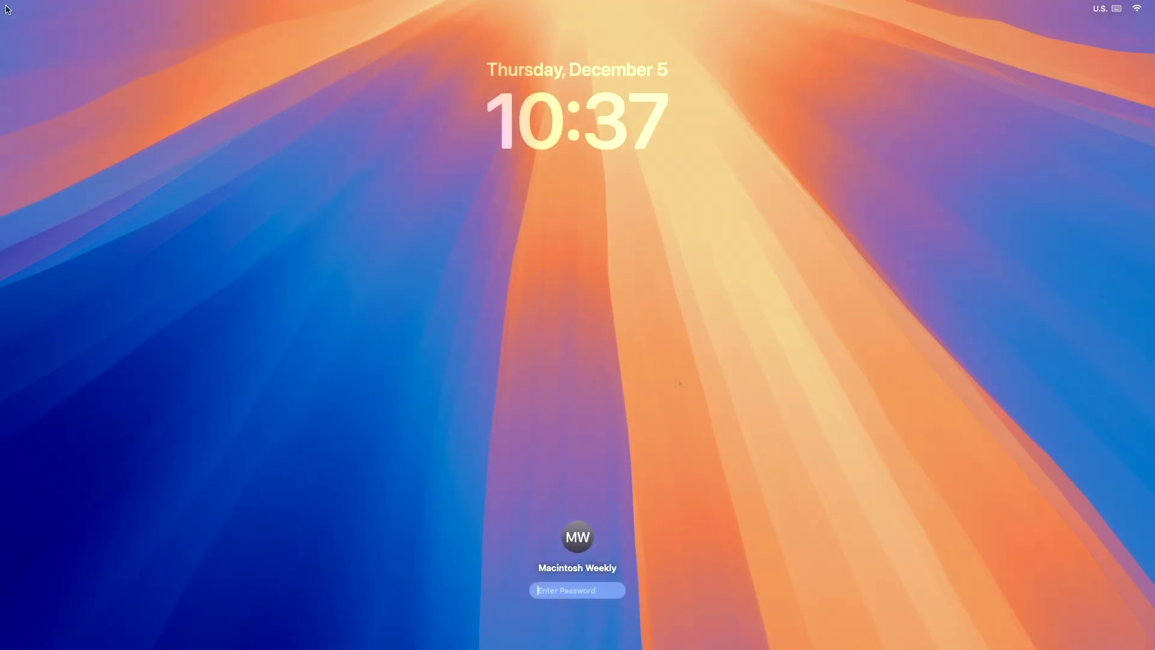
# Step: Log back in at the login screen with the account password
pyautogui.write('••••')
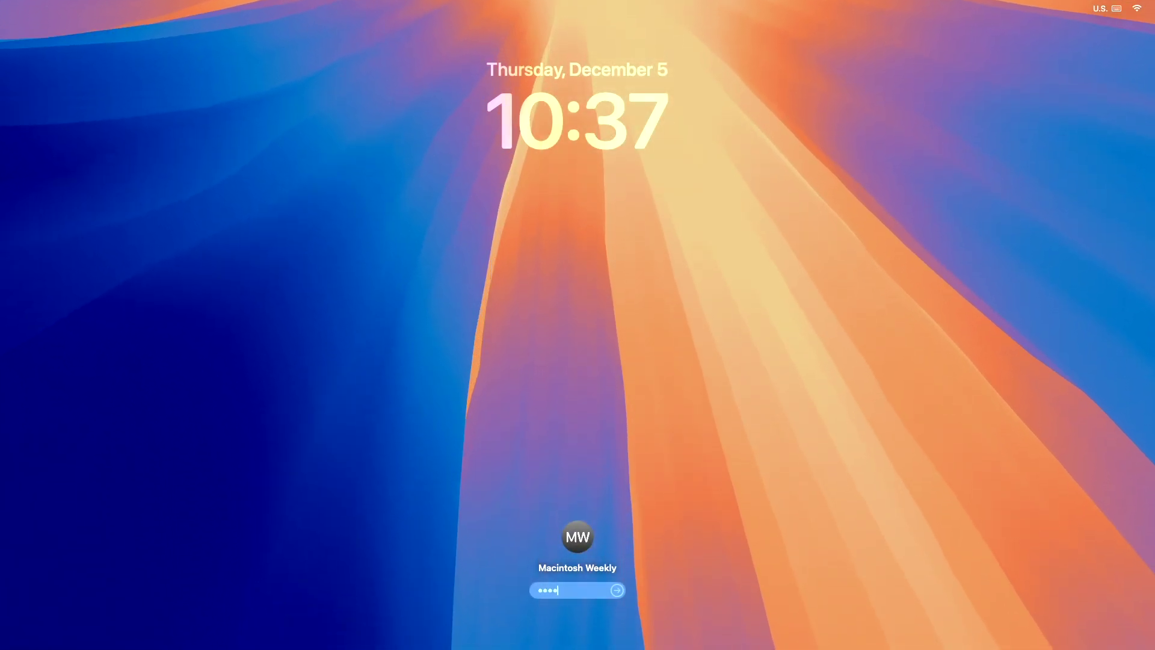
pyautogui.press('Return')
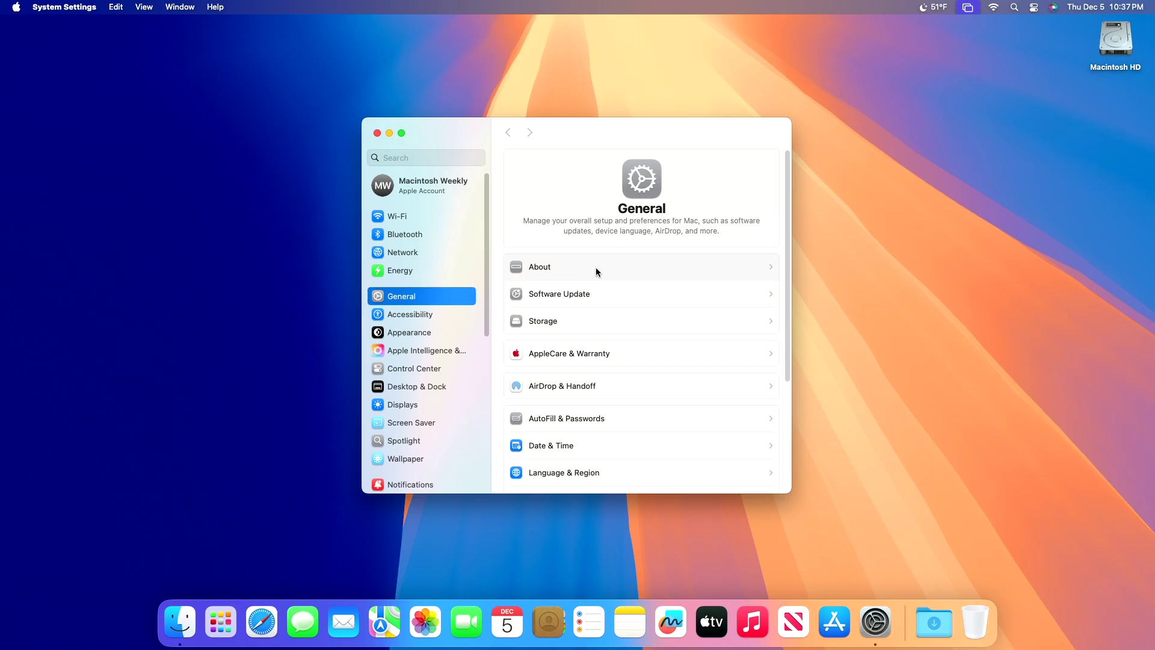
# Step: Show the About pane and reveal the macOS Sequoia 15.2 build number
pyautogui.click(665, 274)
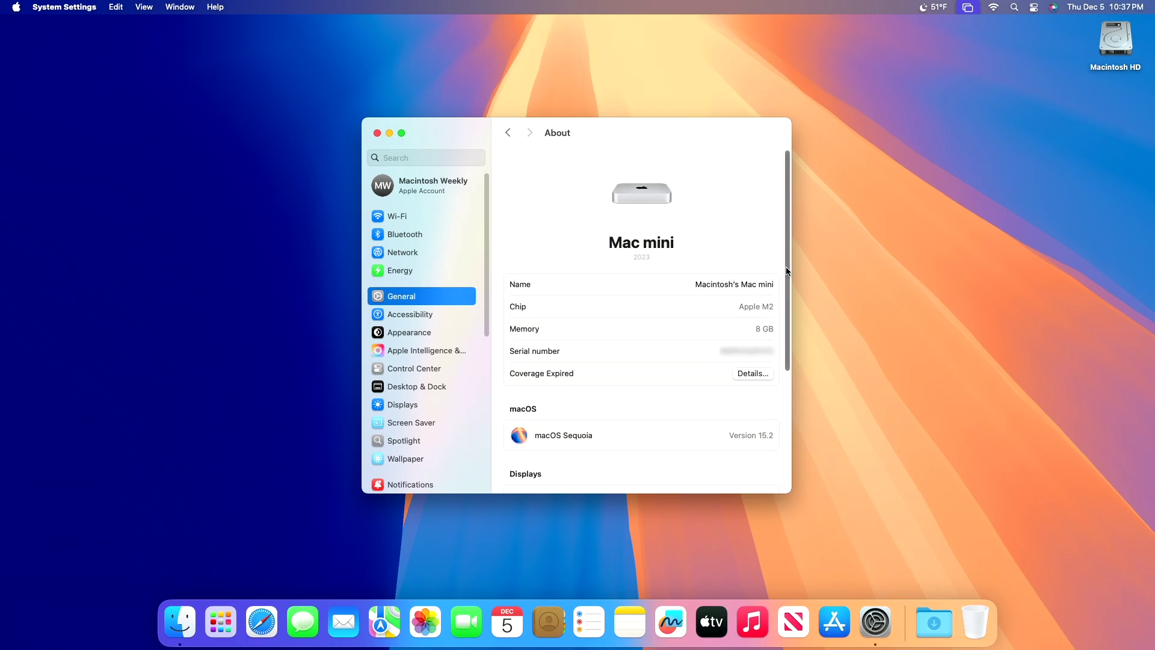
pyautogui.click(754, 435)
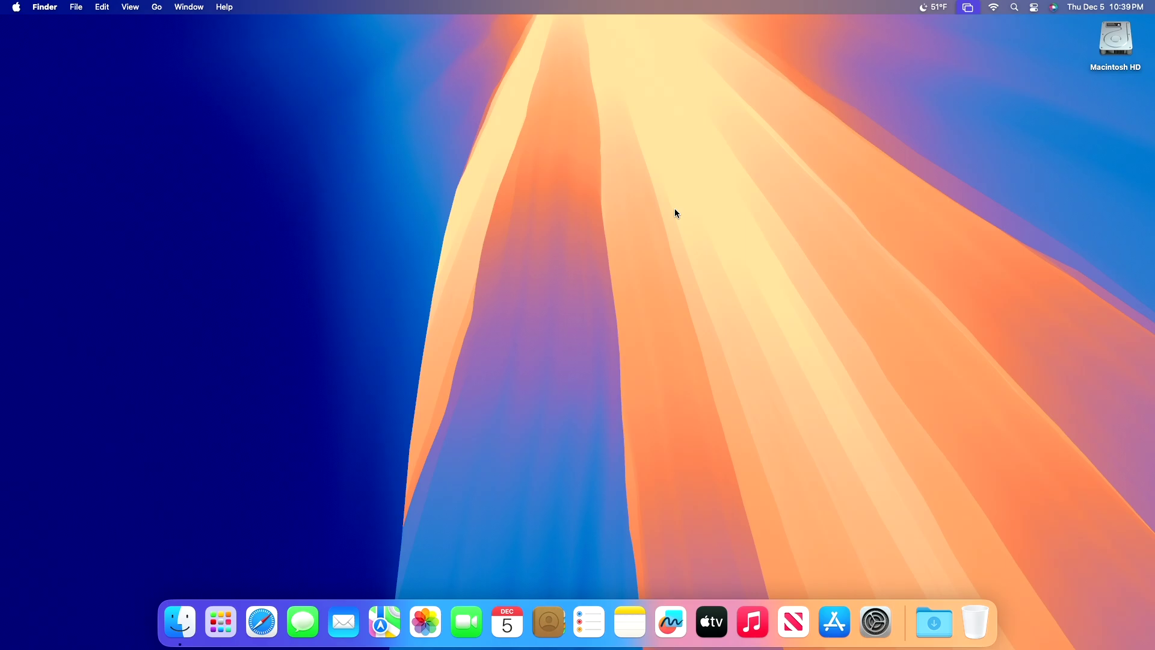
# Step: Reopen System Settings on the Apple Intelligence & Siri pane
pyautogui.click(878, 626)
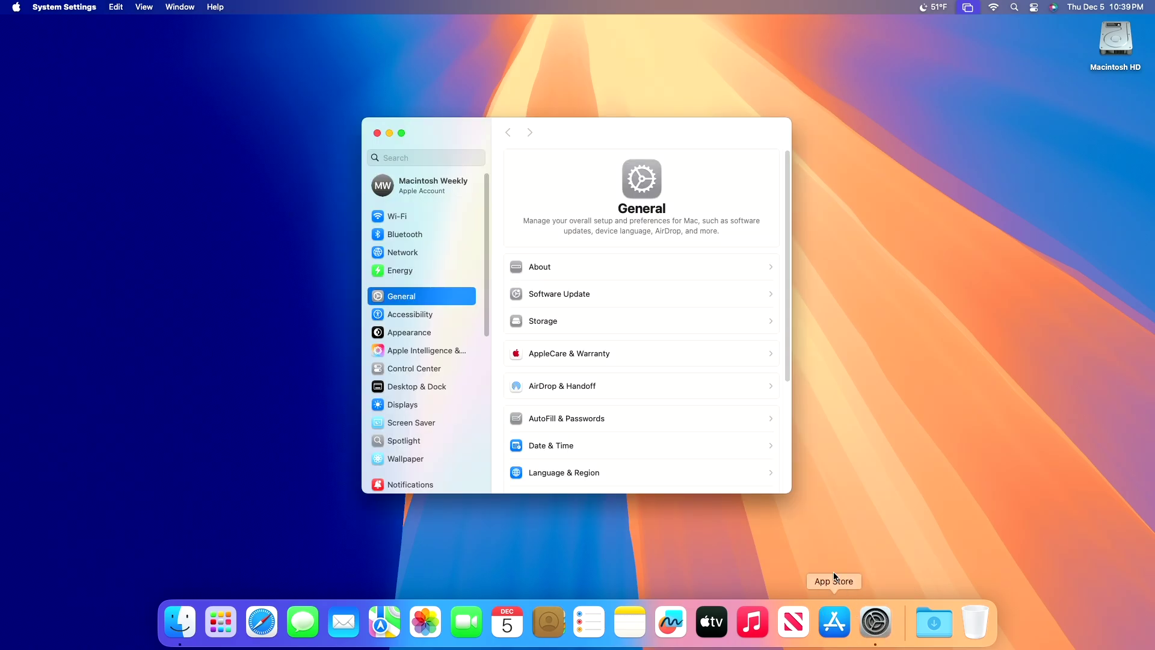
pyautogui.click(454, 348)
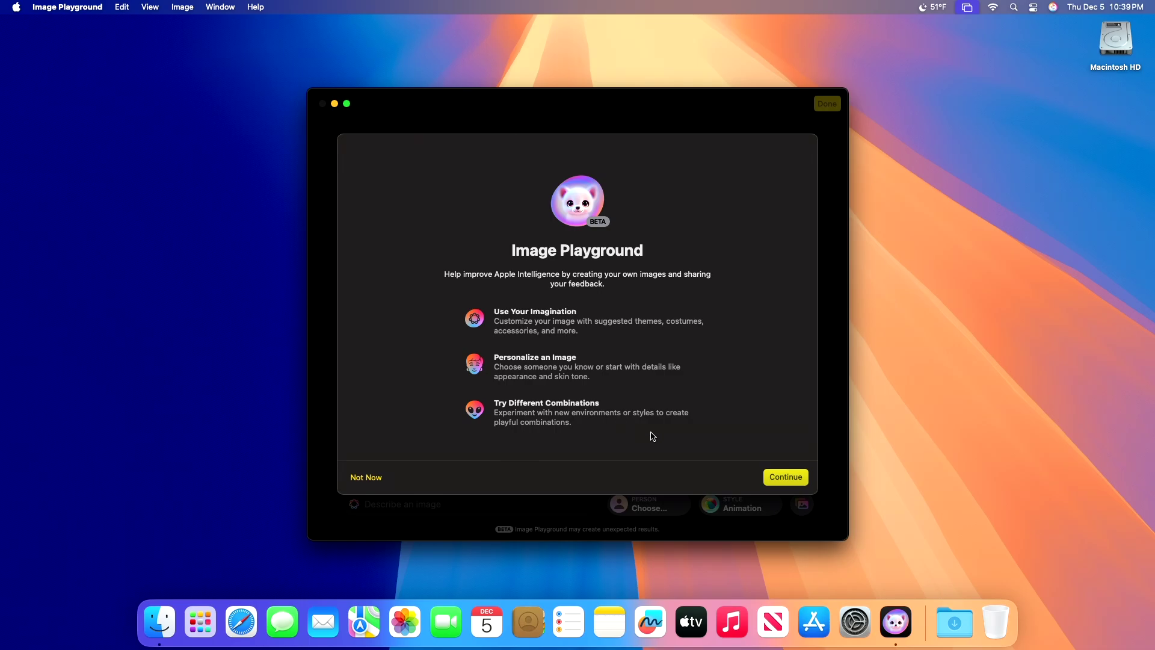
# Step: Dismiss the welcome and generate a Fantasy image in the Animation style
pyautogui.click(775, 479)
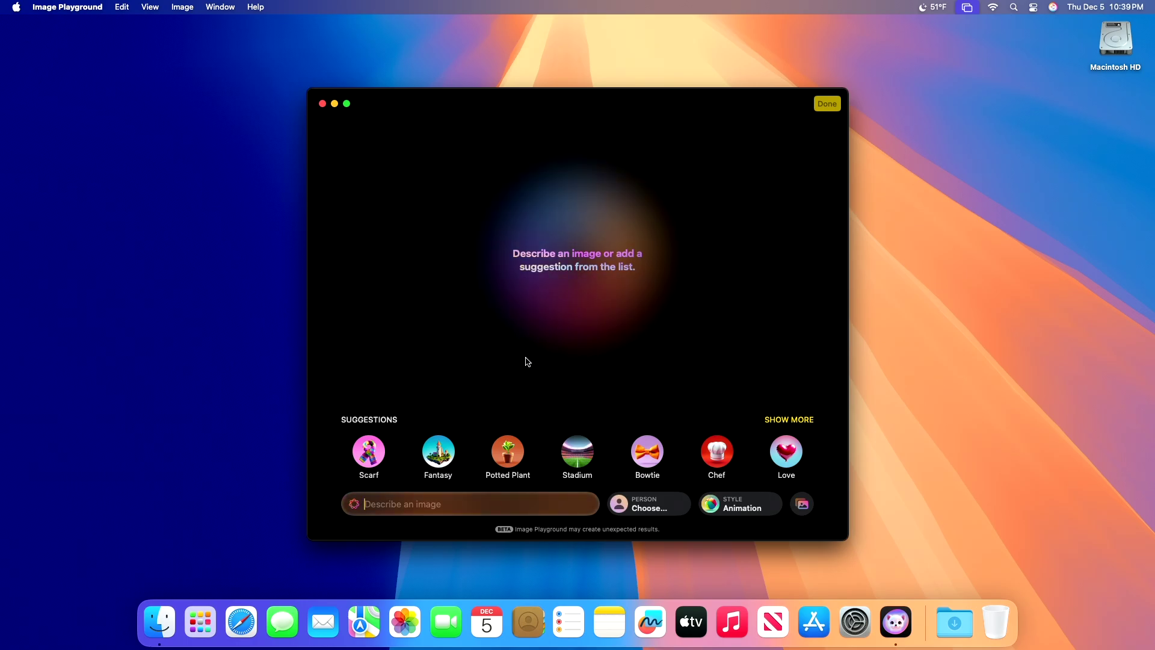
pyautogui.moveTo(595, 444)
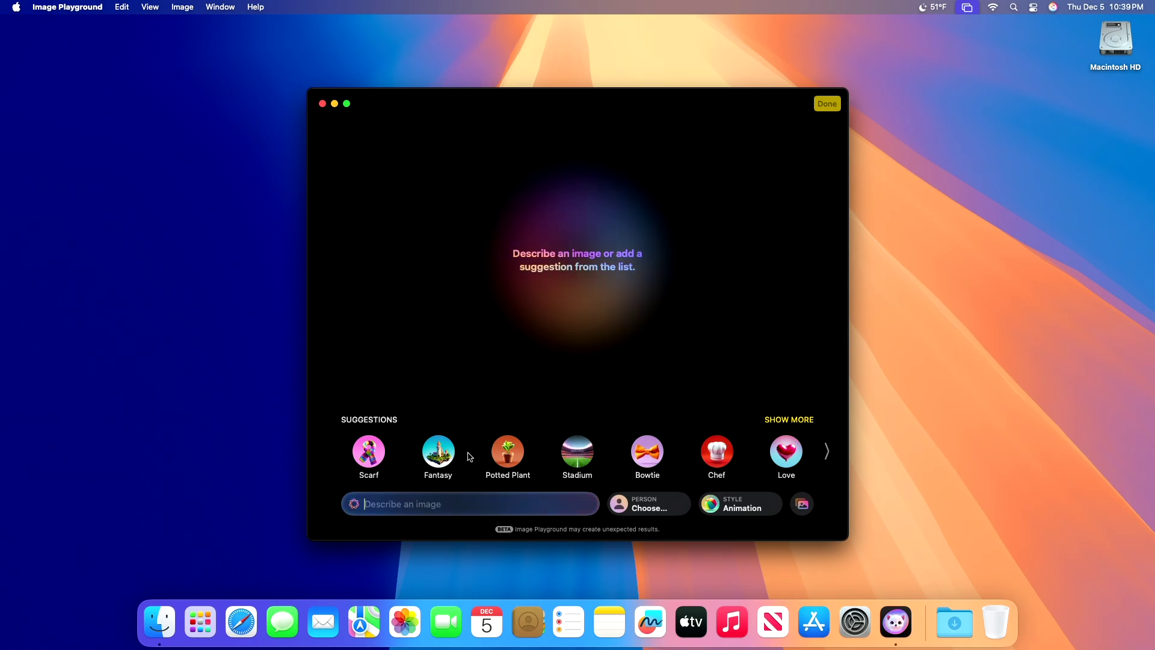
pyautogui.click(438, 457)
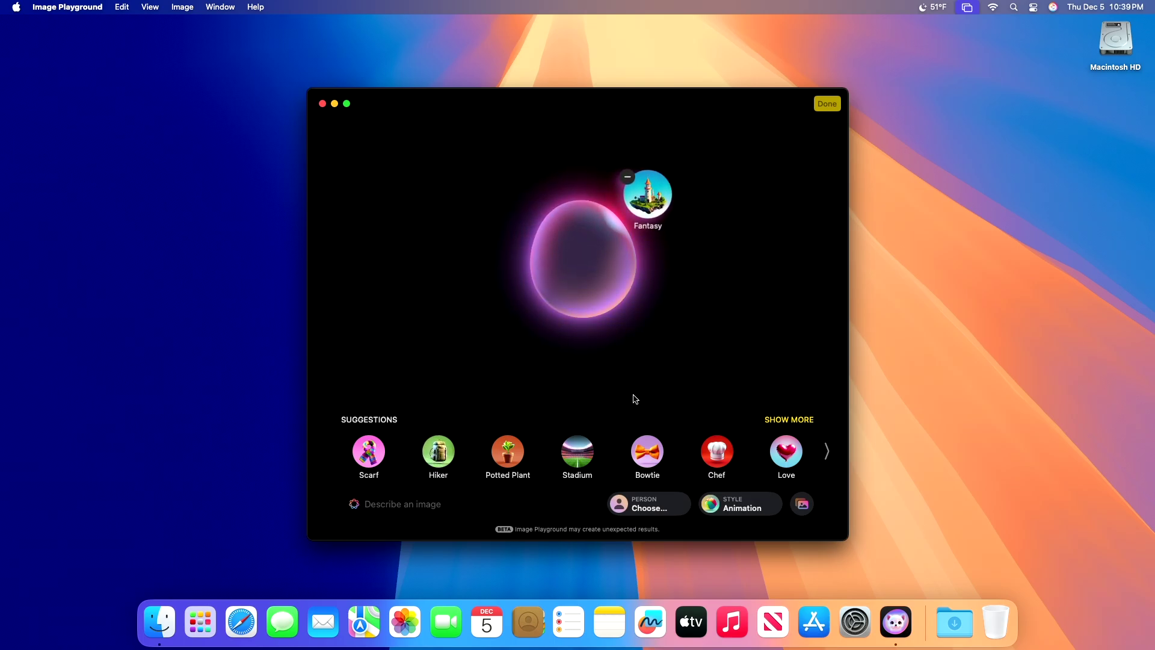
pyautogui.click(753, 509)
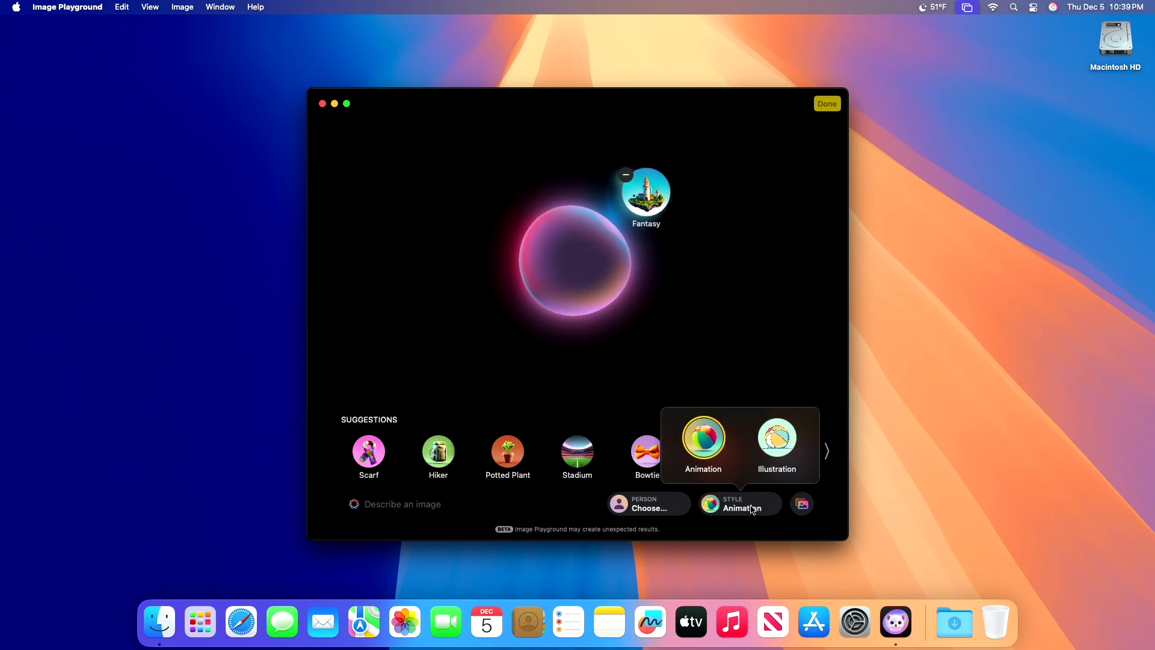
pyautogui.click(680, 346)
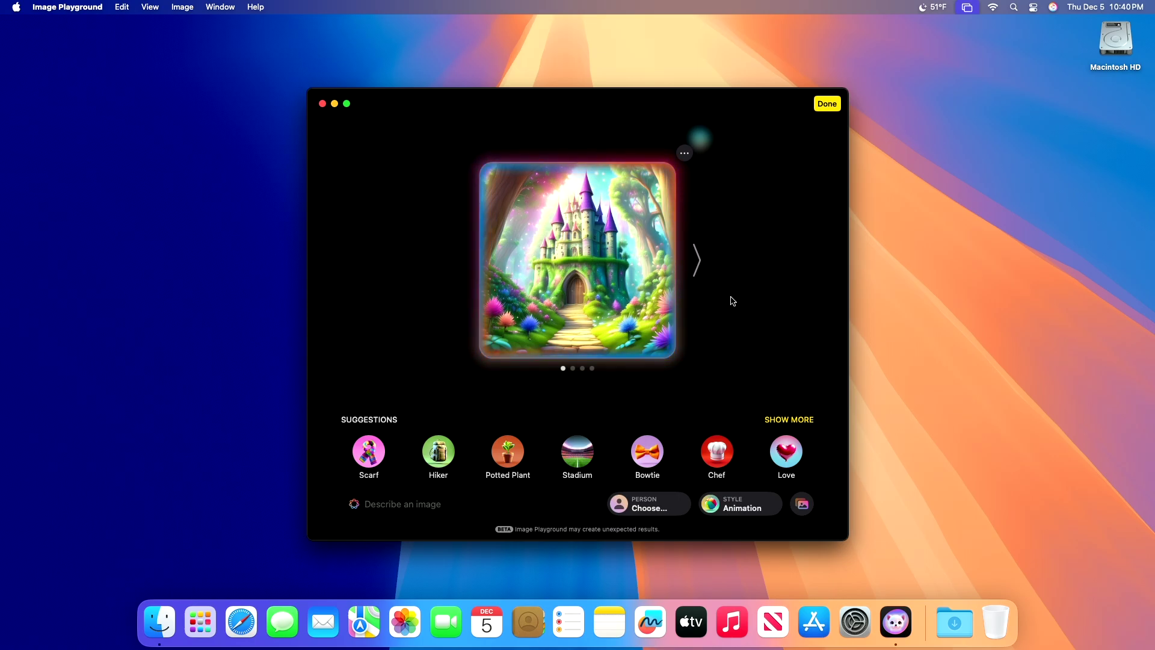
# Step: Browse forward through the generated fantasy castle images
pyautogui.click(696, 265)
pyautogui.click(696, 265)
pyautogui.click(696, 265)
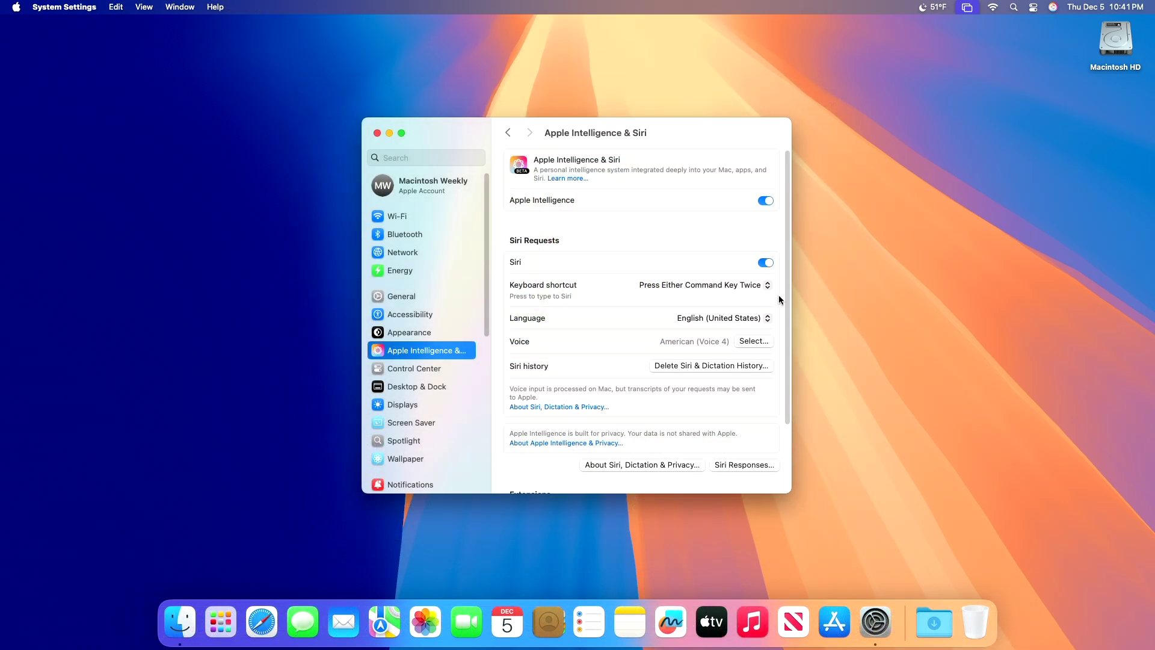
# Step: View the ChatGPT extension settings, then quit System Settings and launch Photos
pyautogui.moveTo(785, 290); pyautogui.dragTo(788, 384)
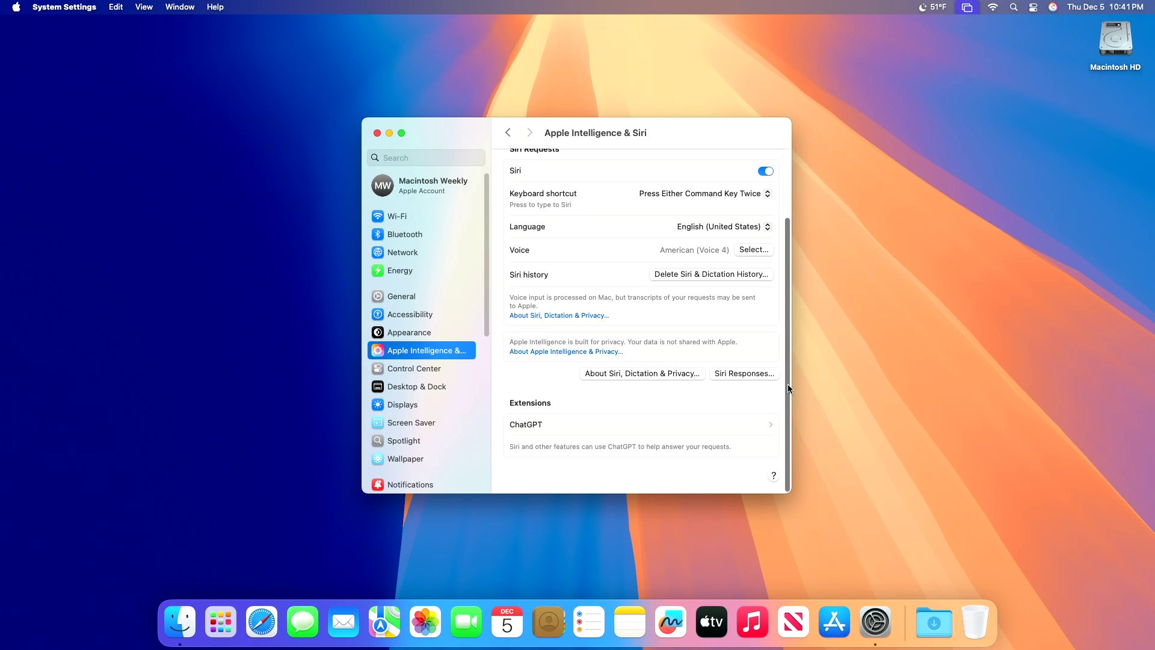
pyautogui.click(692, 424)
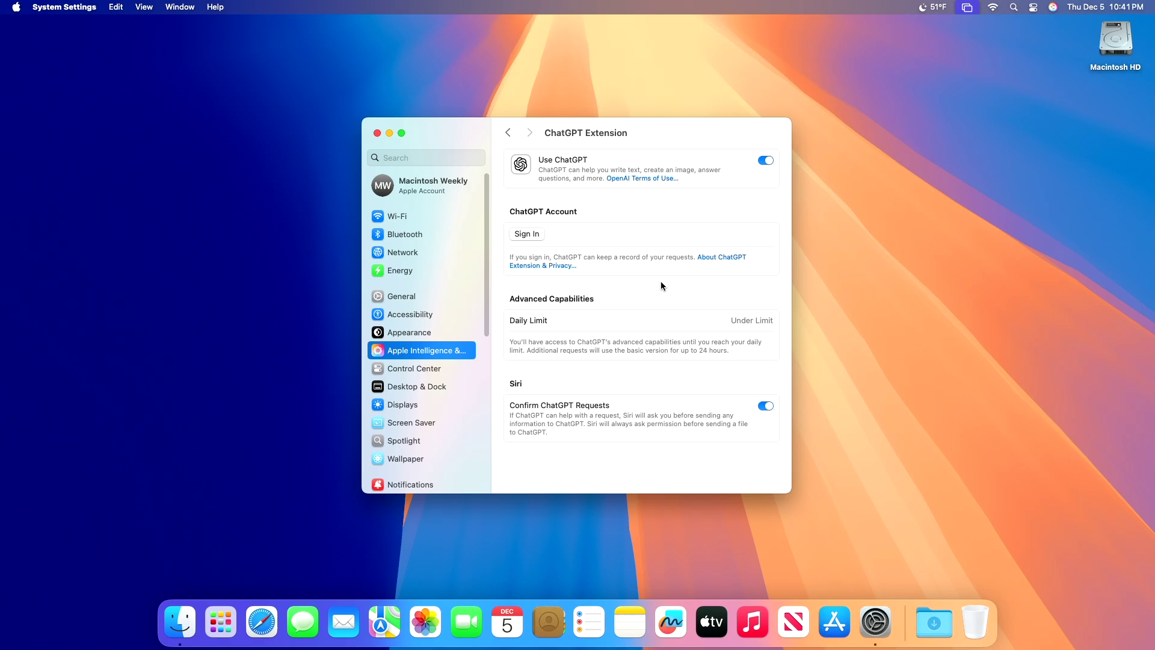
pyautogui.press('super+q')
pyautogui.click(426, 622)
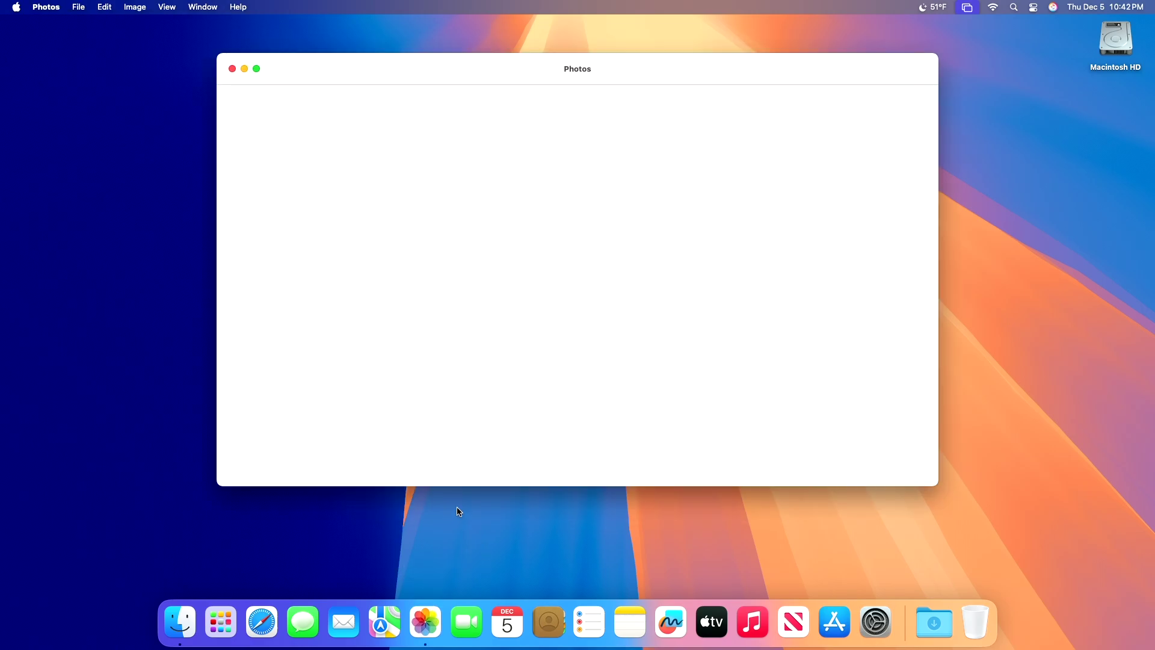
# Step: Enter the Photos library, then set Safari's start page background to Studio Color
pyautogui.click(551, 391)
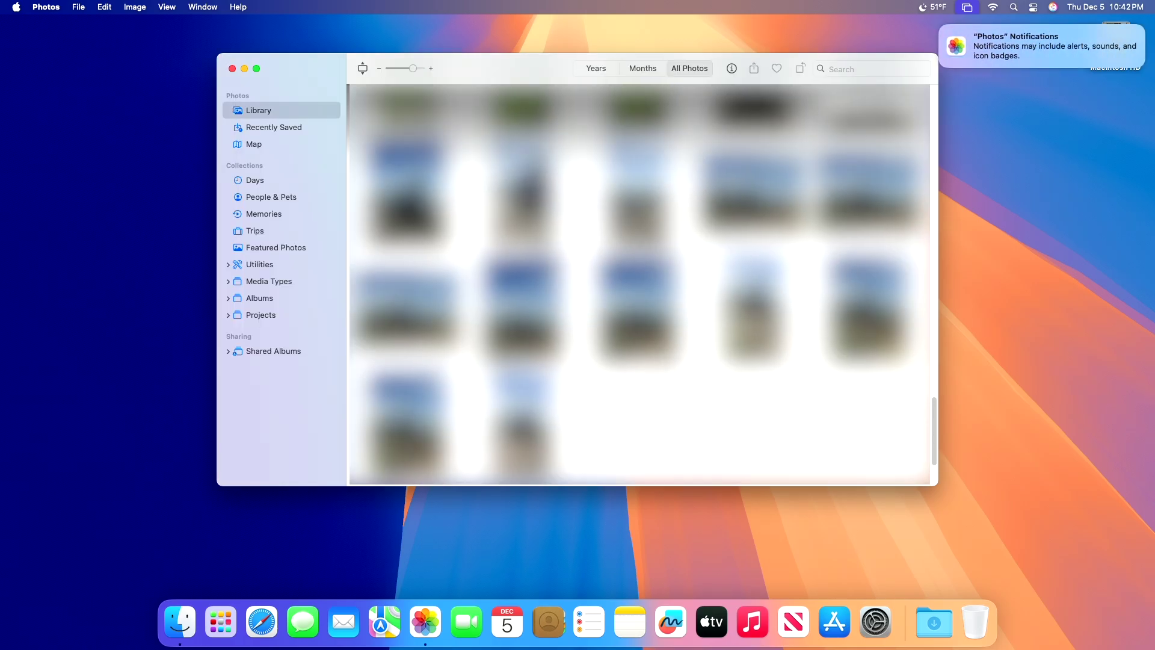
pyautogui.click(941, 28)
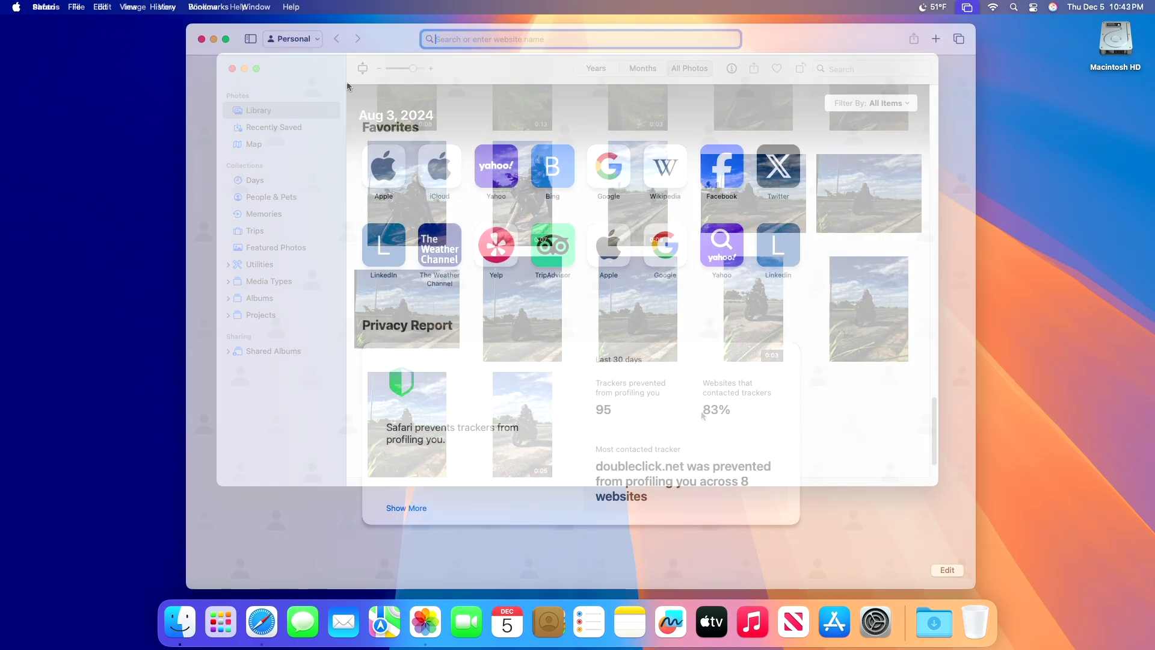
pyautogui.rightClick(349, 84)
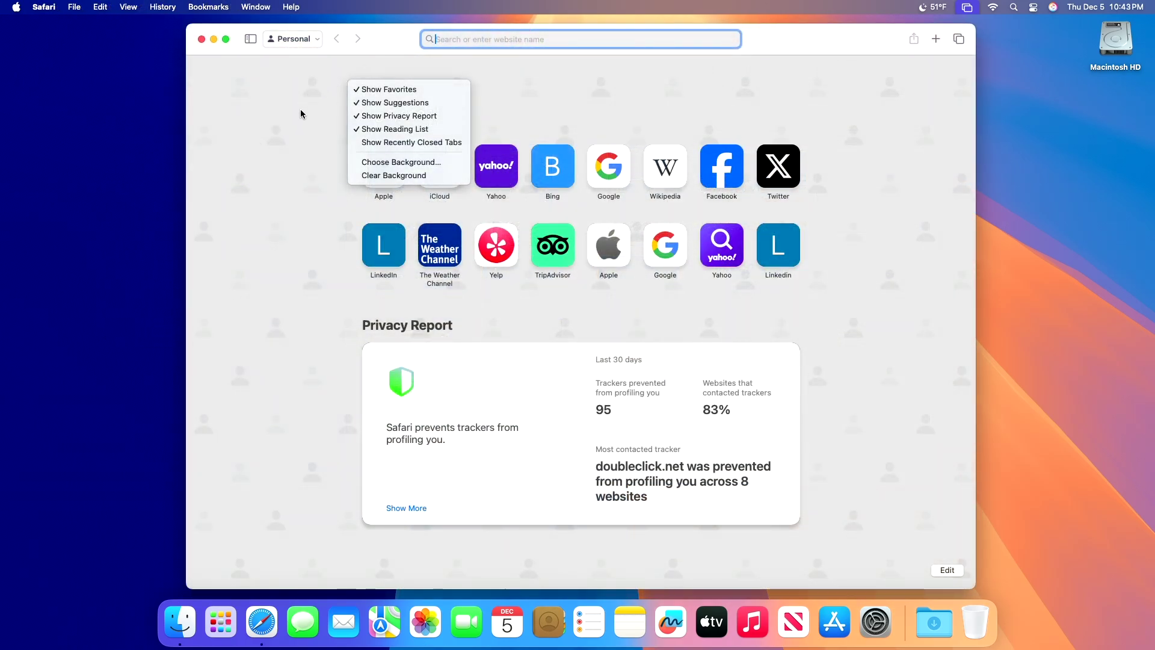
pyautogui.click(394, 162)
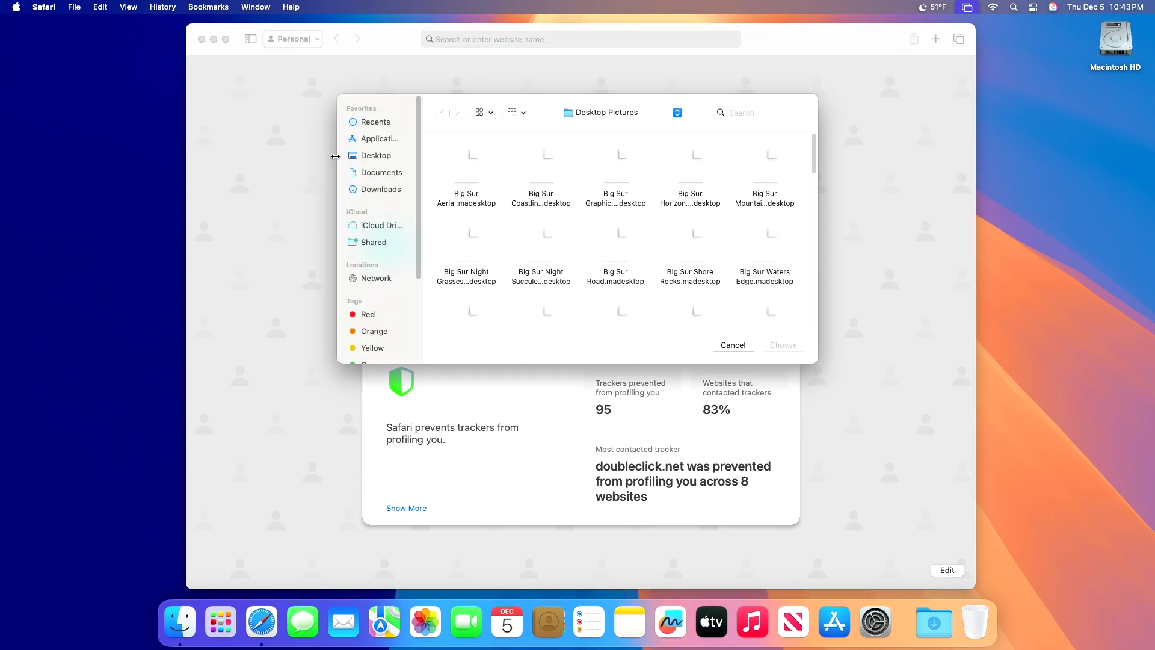
pyautogui.write('st')
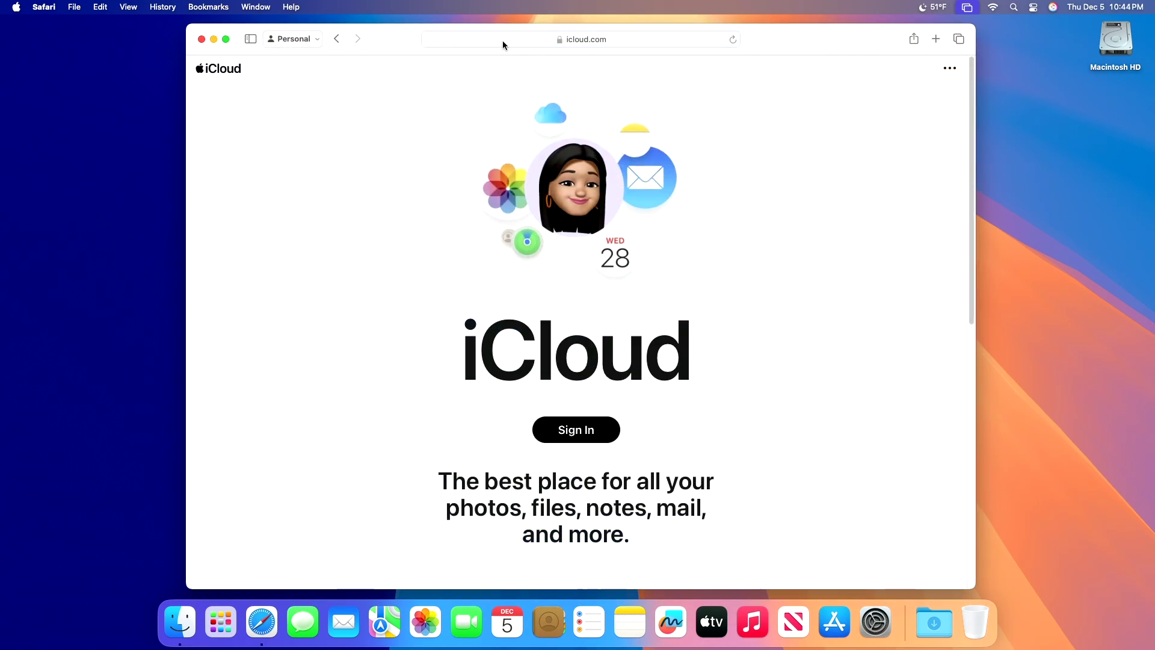
# Step: Bring up the iCloud.com page in Safari
pyautogui.click(493, 41)
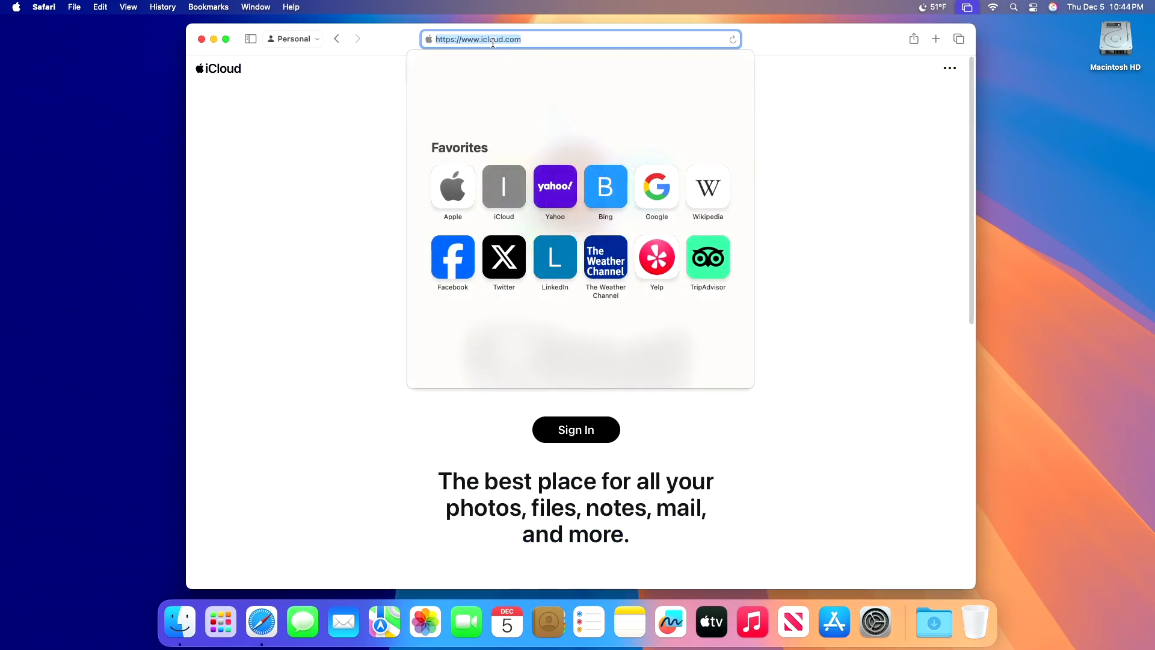
pyautogui.click(291, 129)
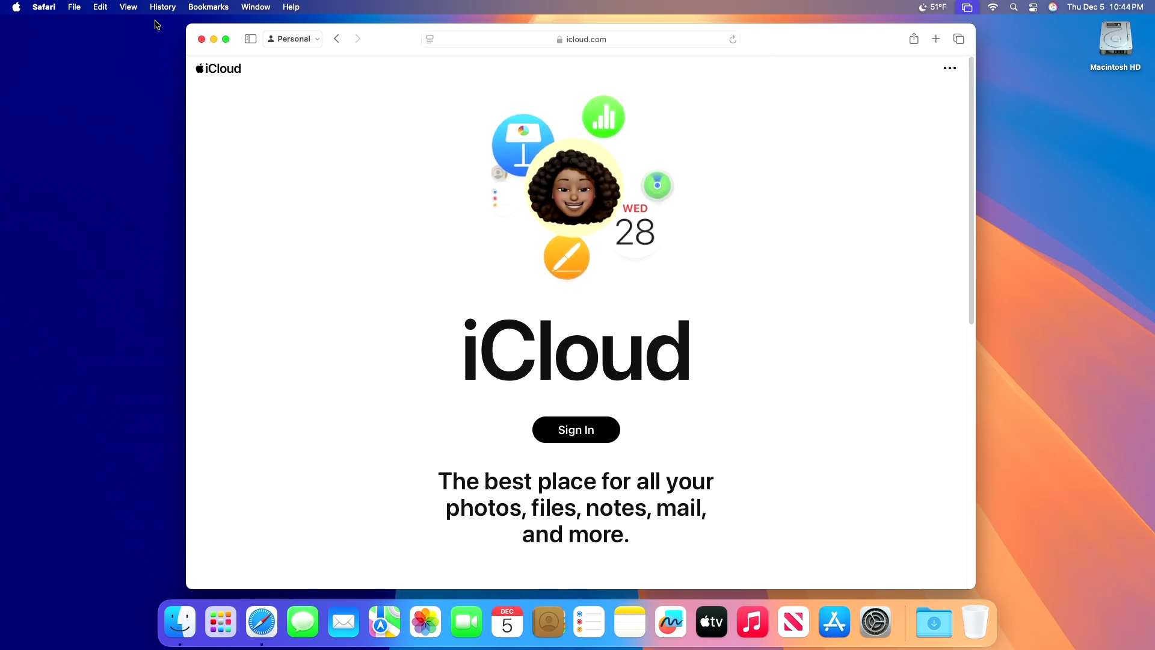
pyautogui.click(196, 5)
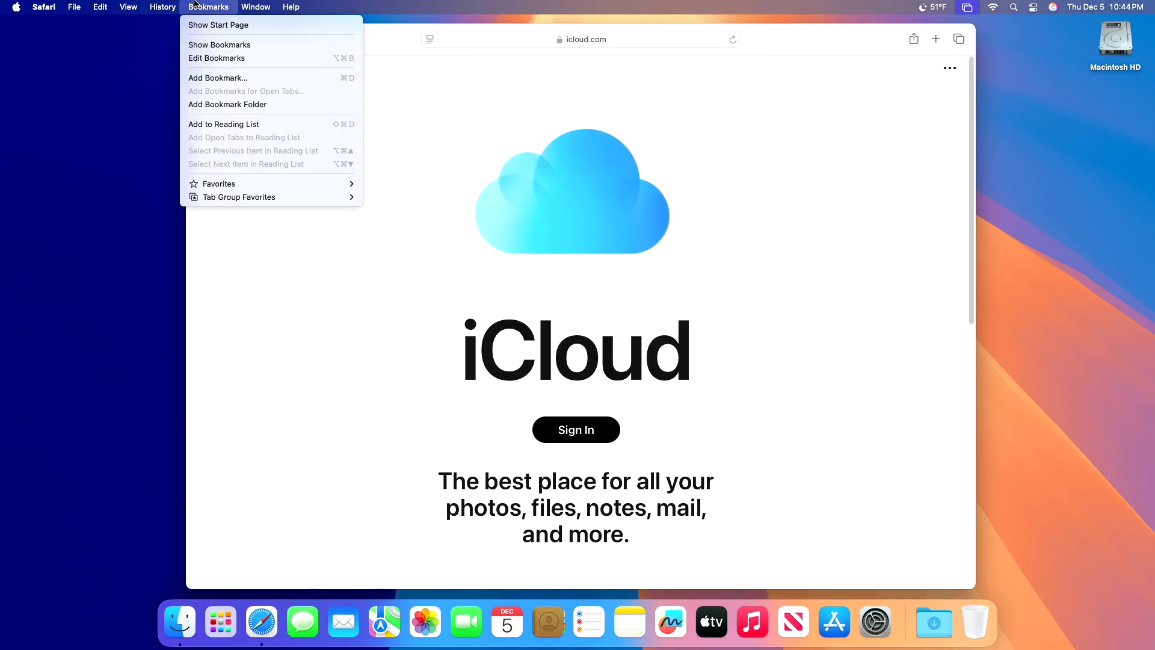